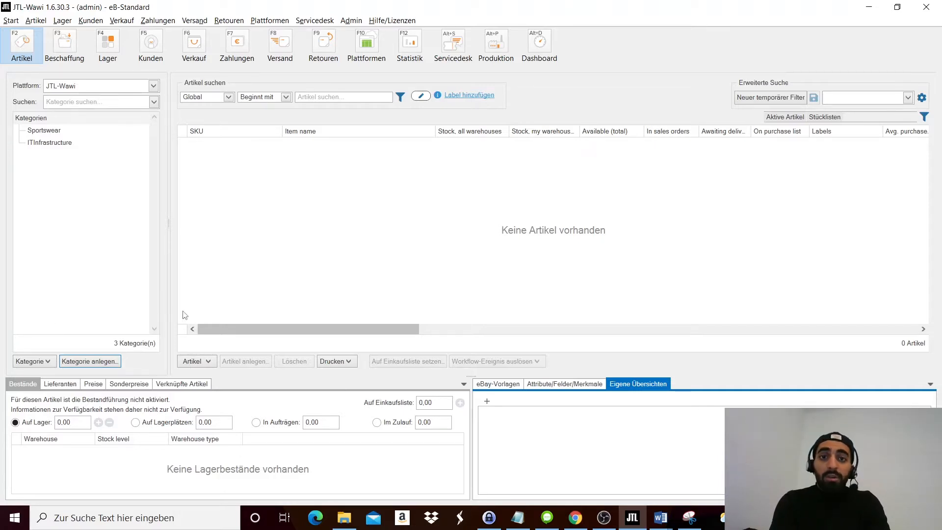
- Start a new item category and name it Home Supplies, keeping JTL-Wawi as its visibility and discount platform
{"action": "left_click", "coordinate": [90, 361]}
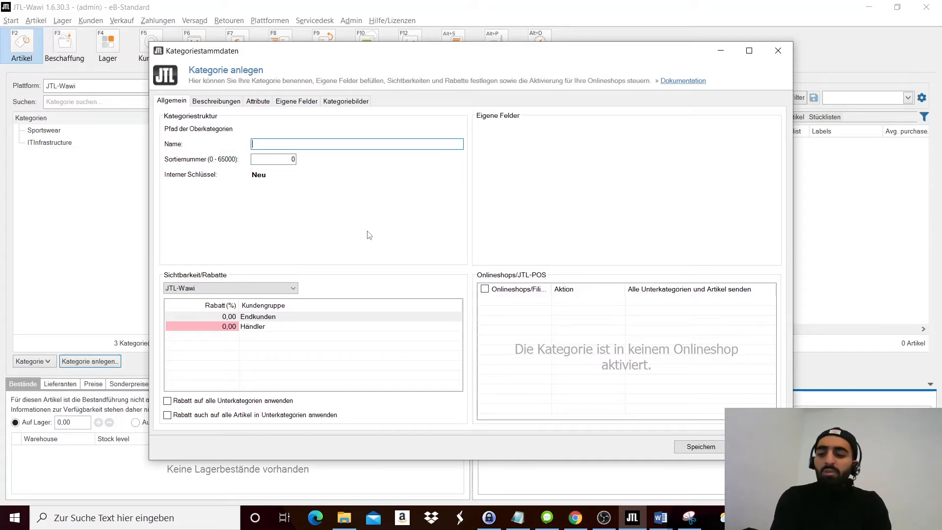
{"action": "type", "text": "Home "}
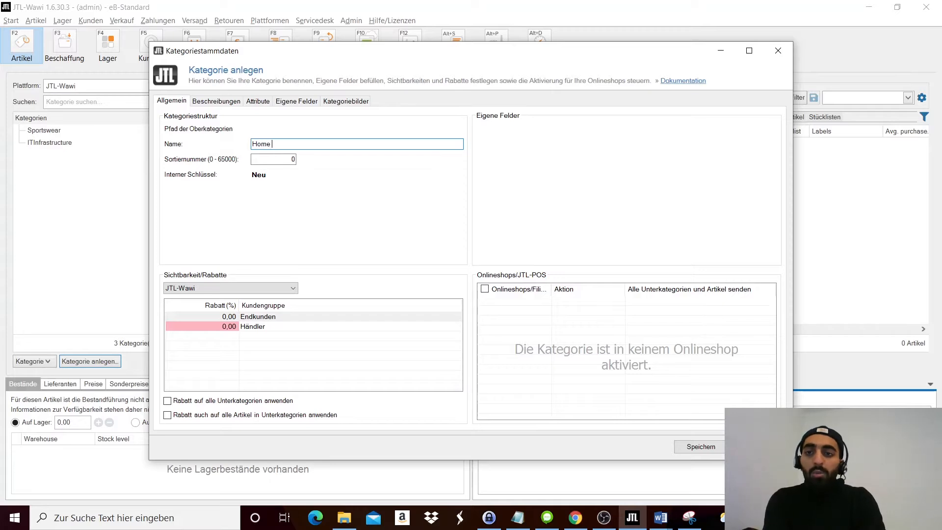
{"action": "type", "text": "Supplies"}
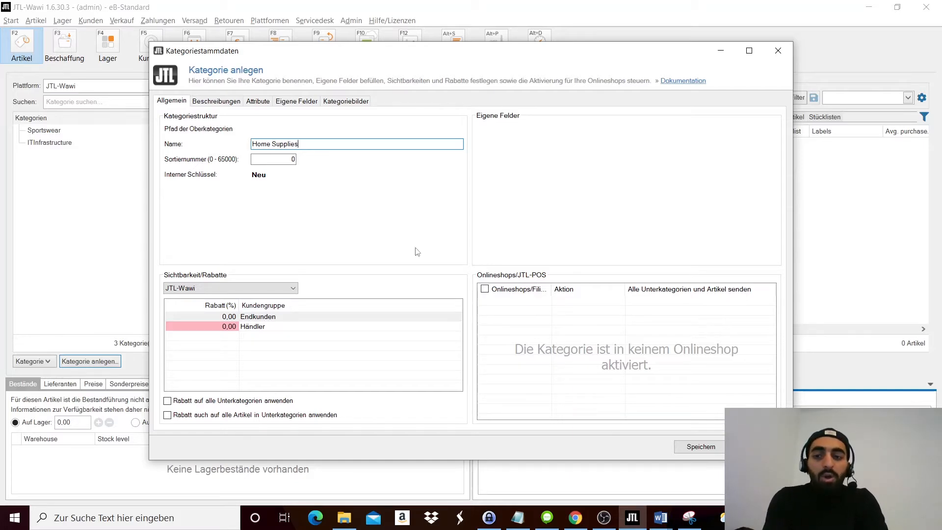
{"action": "left_click", "coordinate": [241, 289]}
{"action": "left_click", "coordinate": [240, 289]}
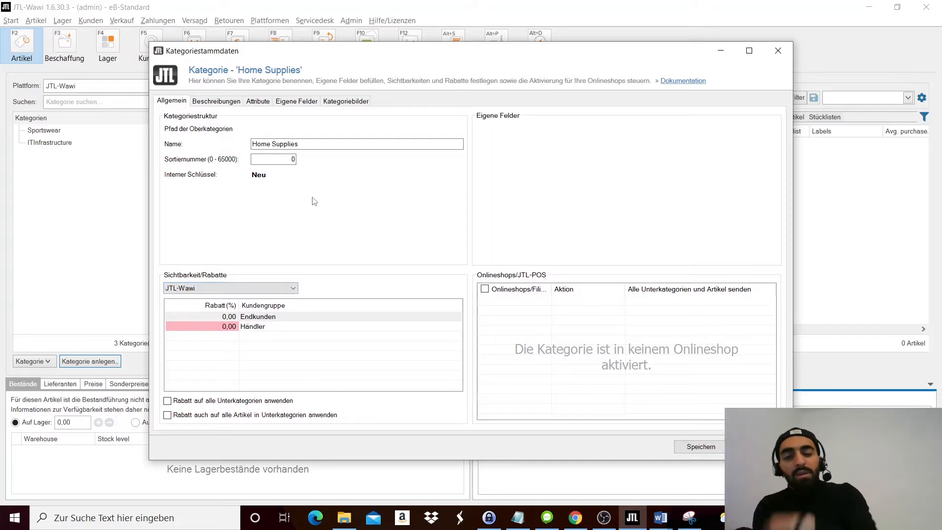
- Review the new category's descriptions, attributes, custom fields and image settings, and save the category
{"action": "left_click", "coordinate": [227, 102]}
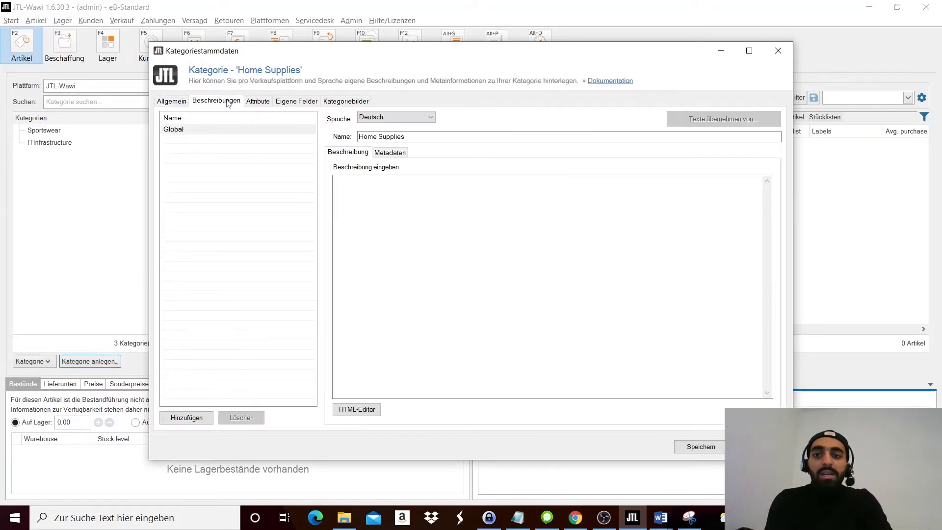
{"action": "left_click", "coordinate": [268, 103]}
{"action": "left_click", "coordinate": [309, 104]}
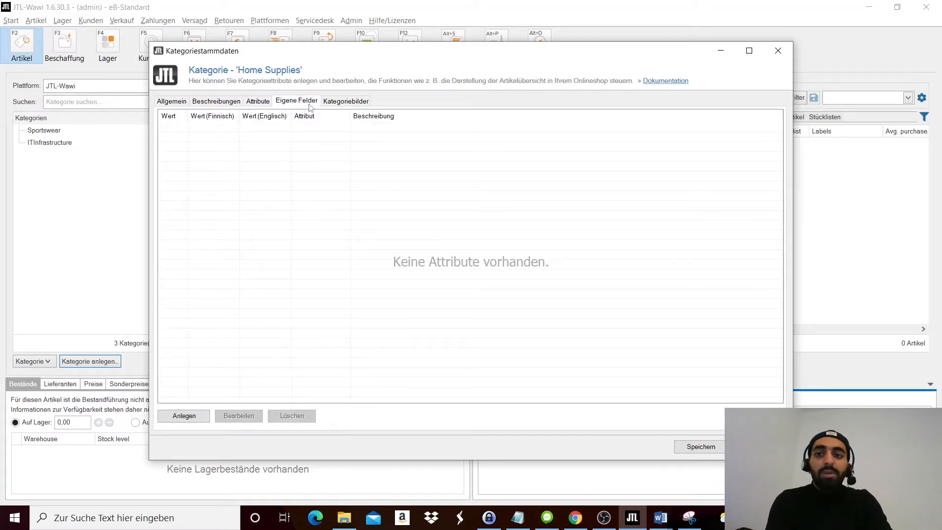
{"action": "left_click", "coordinate": [354, 101]}
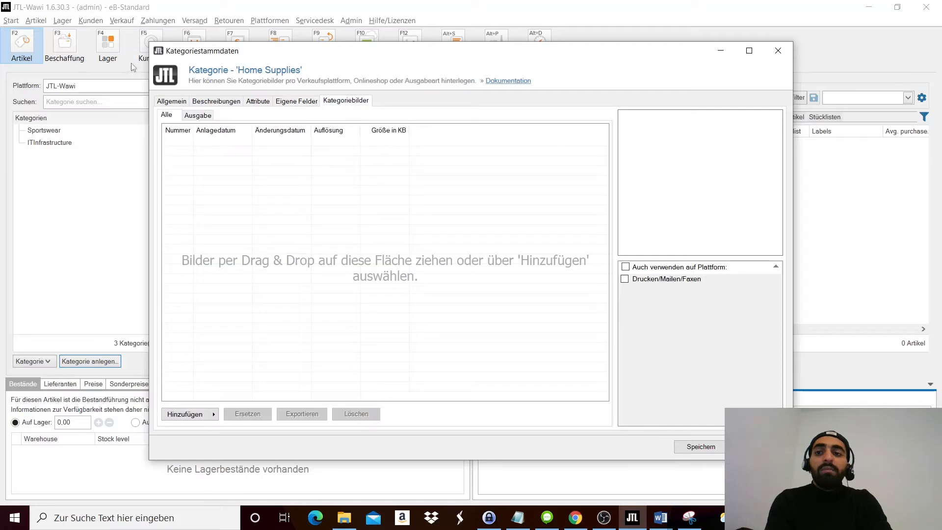
{"action": "left_click", "coordinate": [169, 104]}
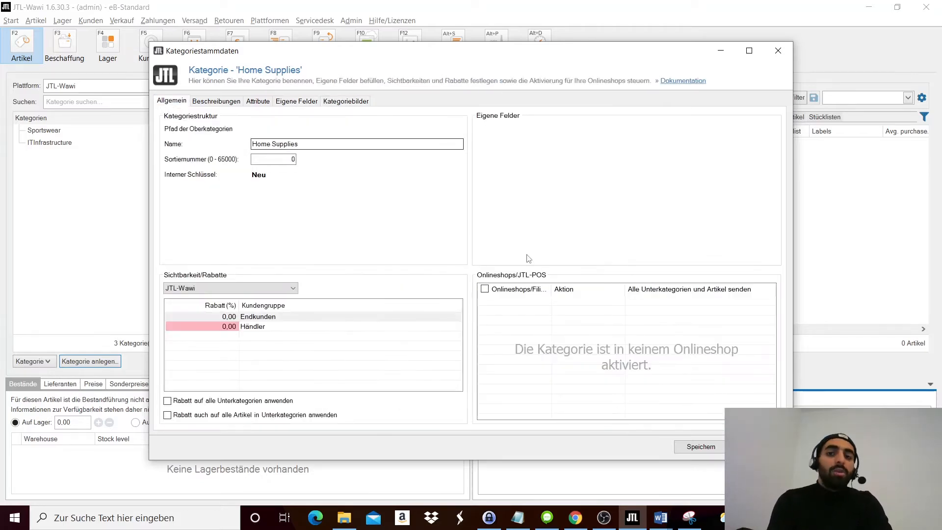
{"action": "left_click", "coordinate": [705, 446]}
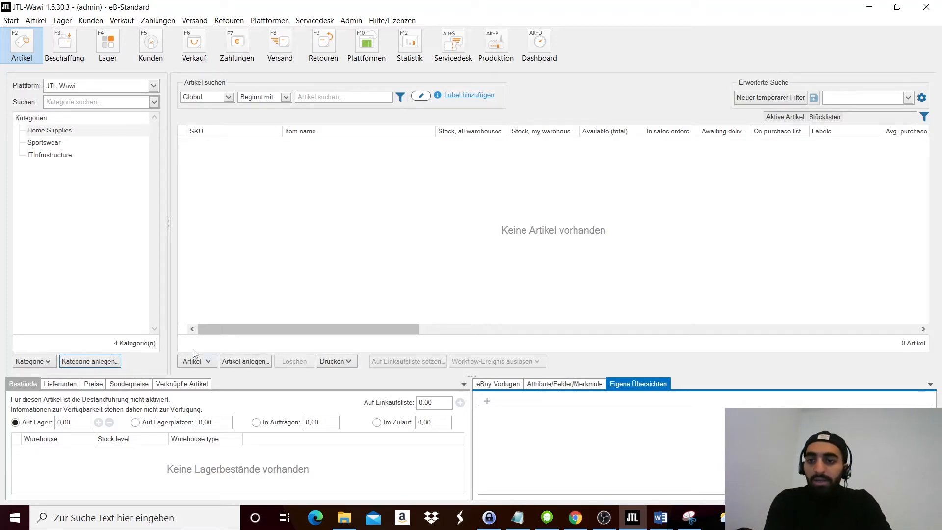
- Create a new article in the Home Supplies category with article number 11111 and the name Table
{"action": "left_click", "coordinate": [244, 364]}
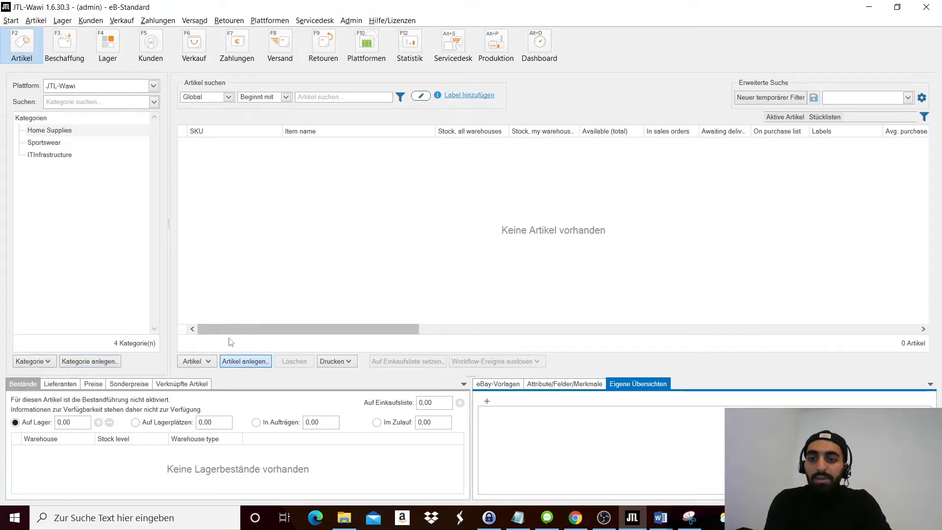
{"action": "left_click", "coordinate": [245, 360]}
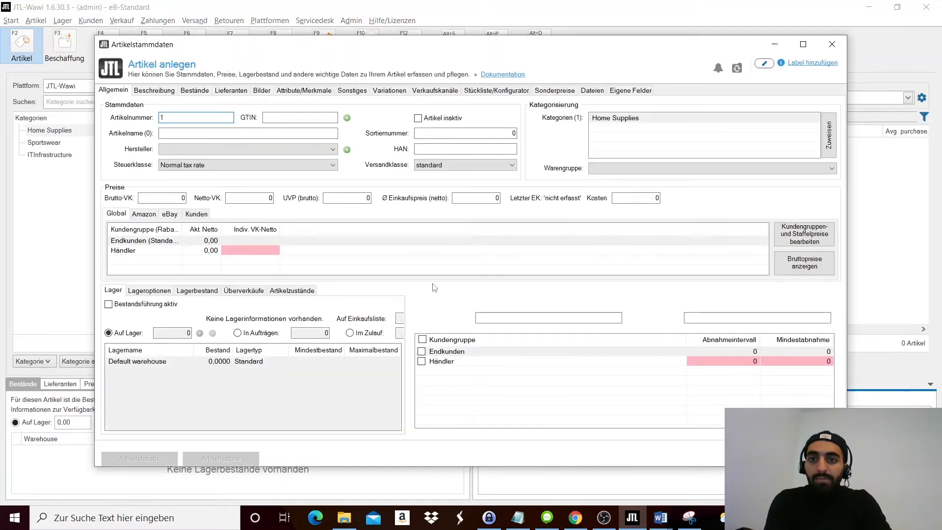
{"action": "left_click", "coordinate": [201, 117]}
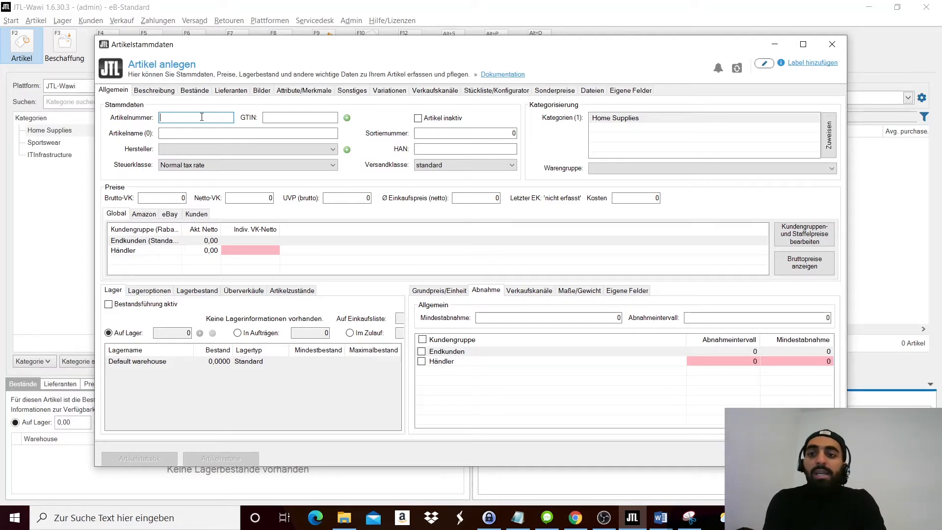
{"action": "type", "text": "11111"}
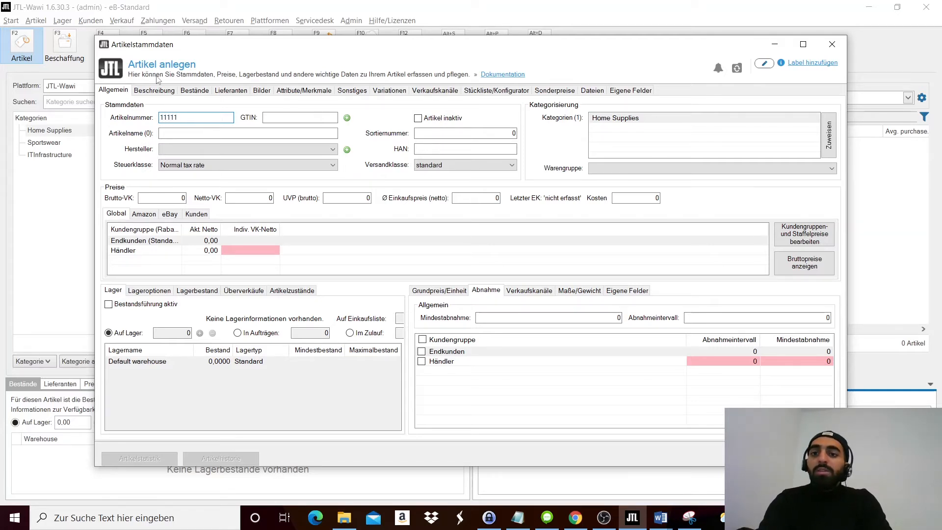
{"action": "left_click", "coordinate": [203, 134]}
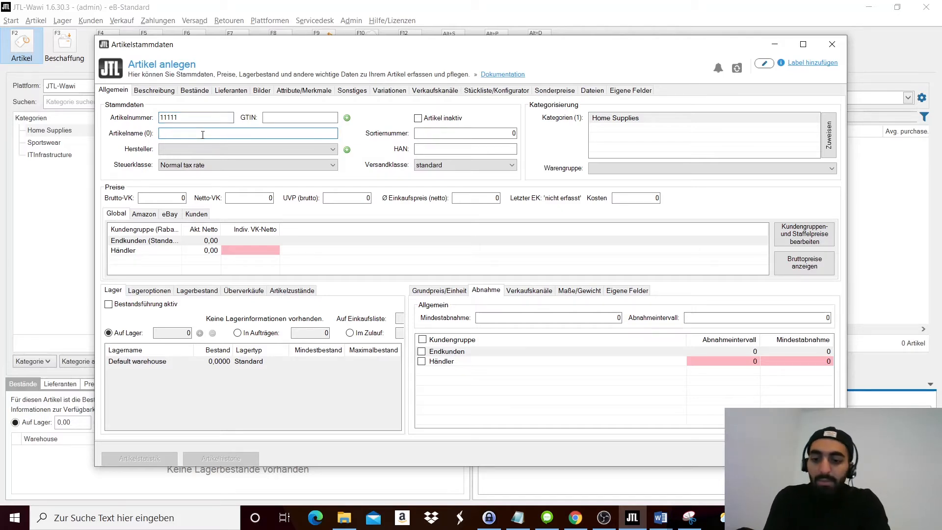
{"action": "type", "text": "Tabel"}
{"action": "key", "text": "BackSpace"}
{"action": "key", "text": "BackSpace"}
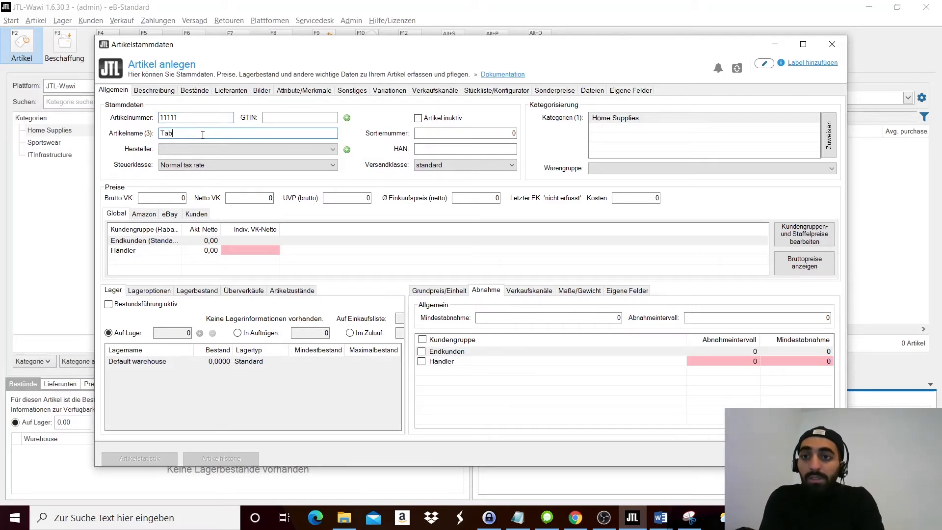
{"action": "type", "text": "le"}
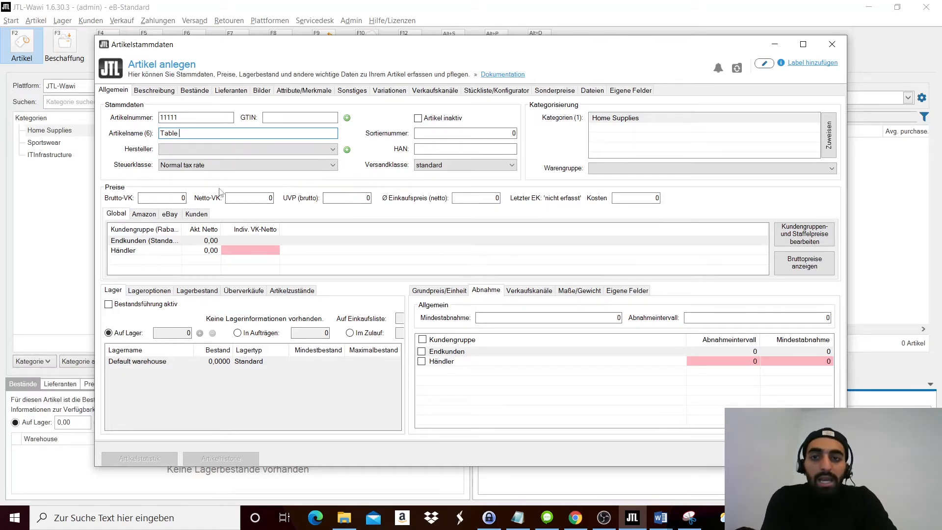
- Set the Table article's gross sales price to 20 and save it with stock management activated
{"action": "left_click", "coordinate": [165, 197]}
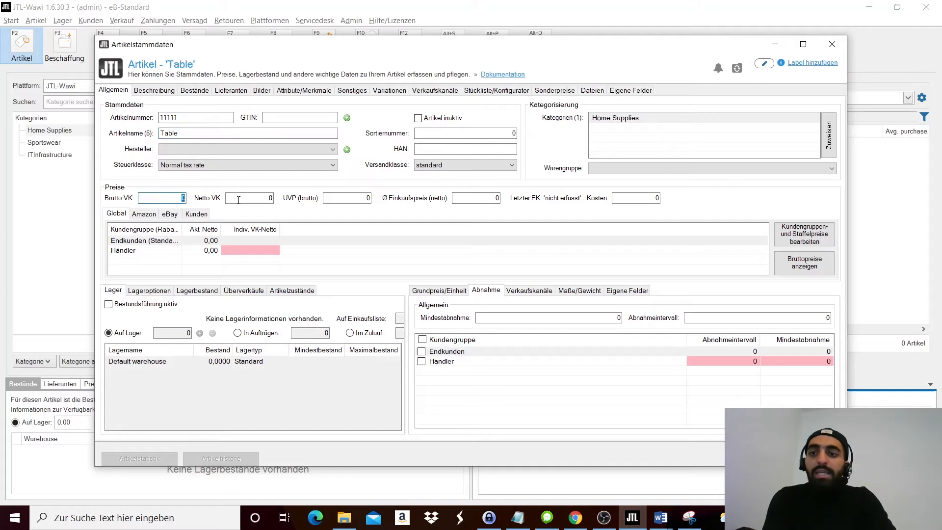
{"action": "key", "text": "BackSpace"}
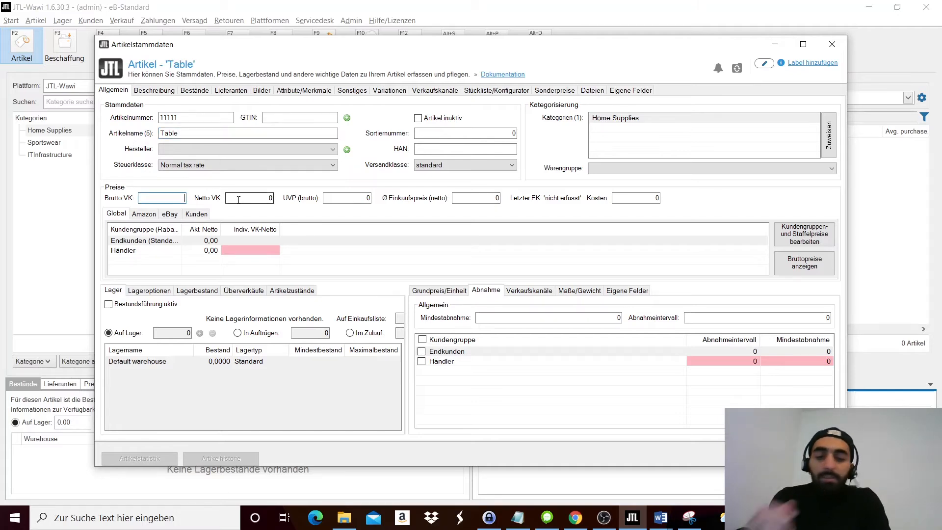
{"action": "type", "text": "20"}
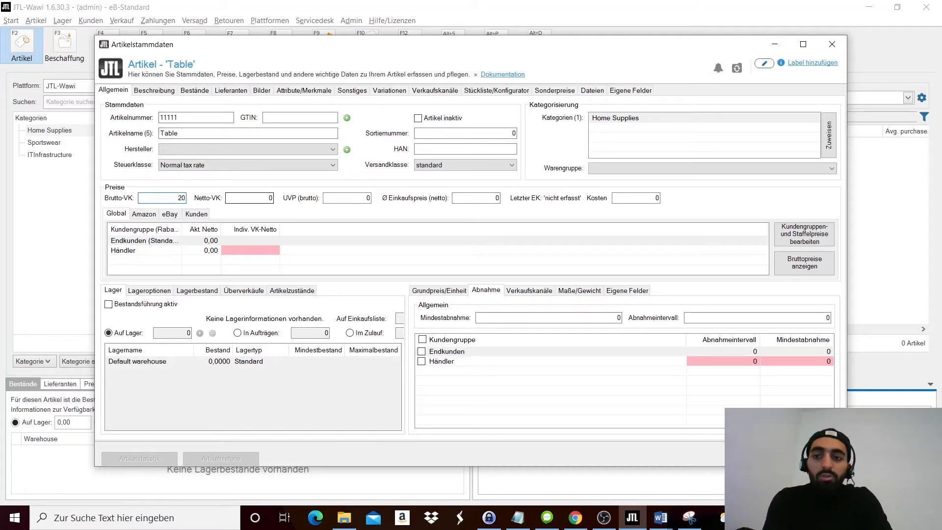
{"action": "left_click", "coordinate": [248, 195]}
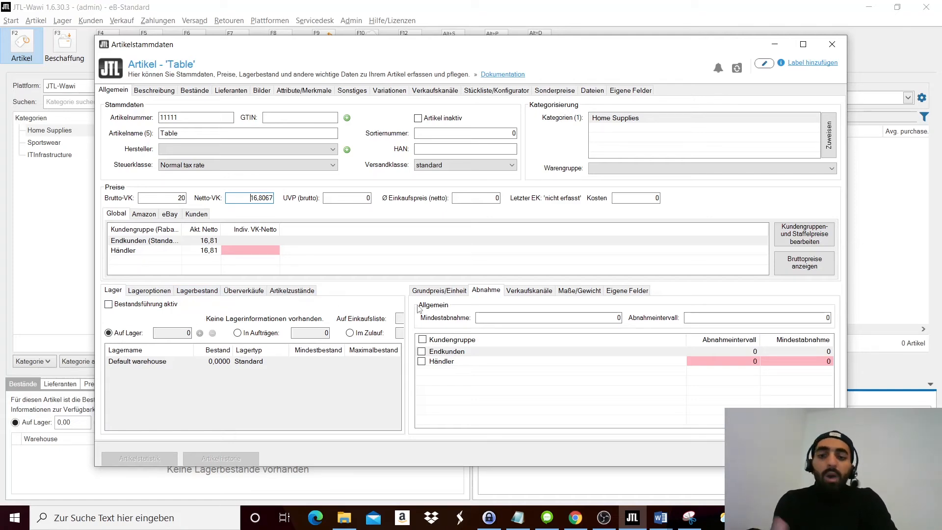
{"action": "left_click", "coordinate": [110, 304]}
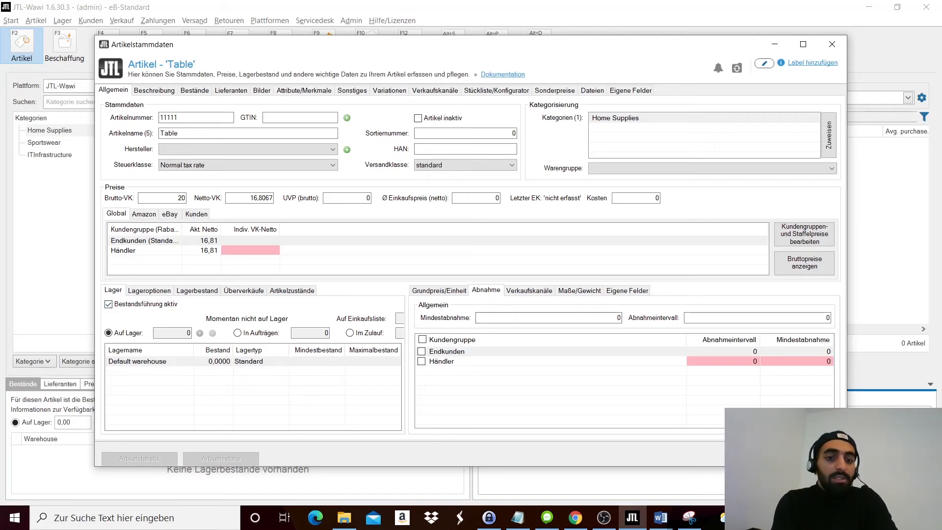
{"action": "left_click", "coordinate": [760, 458]}
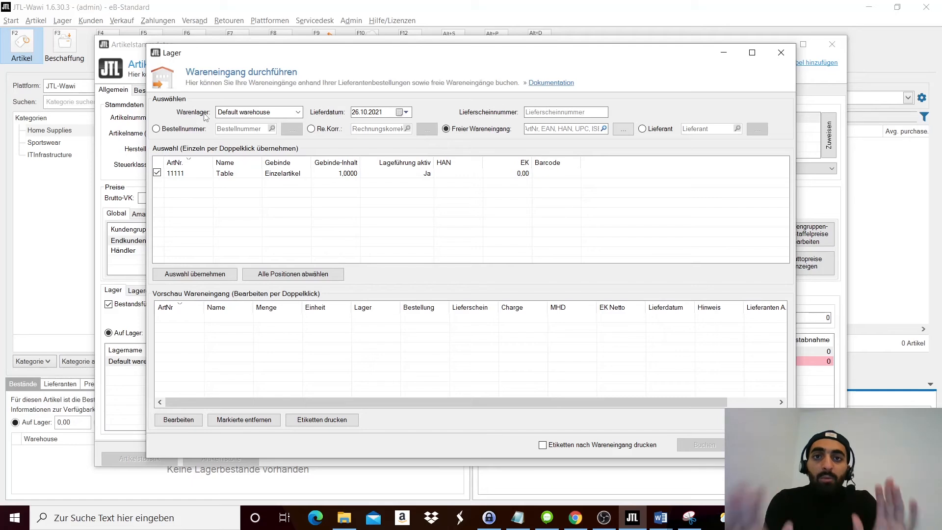
- Post a goods receipt of 20 units of the Table article into the default warehouse and select the article in the list
{"action": "double_click", "coordinate": [351, 174]}
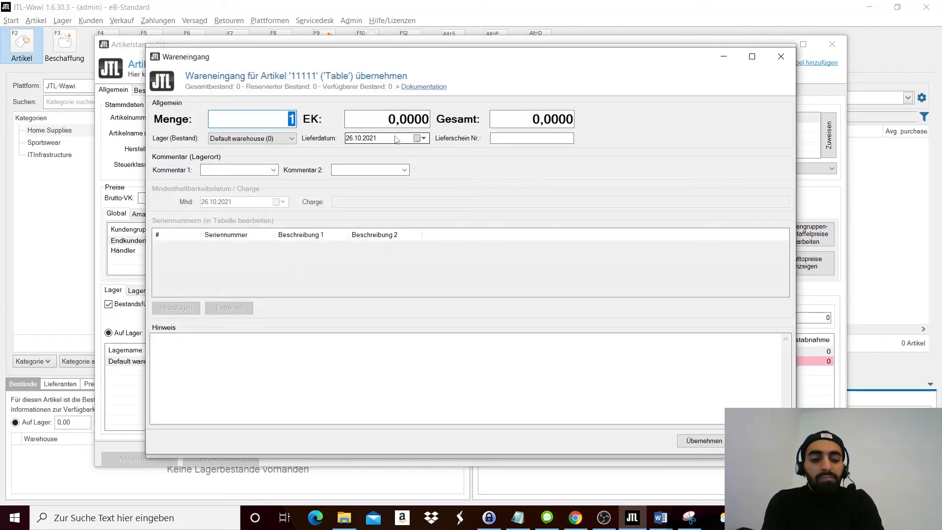
{"action": "type", "text": "20"}
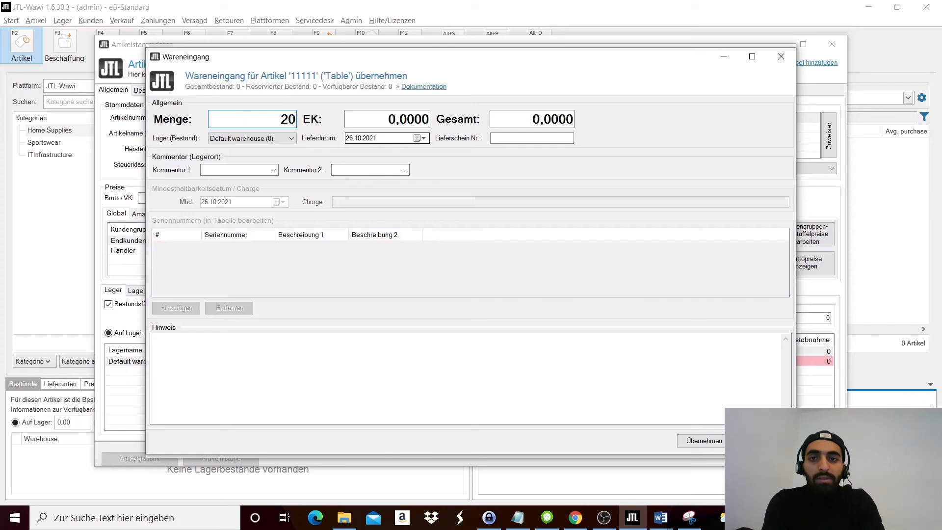
{"action": "left_click", "coordinate": [700, 446]}
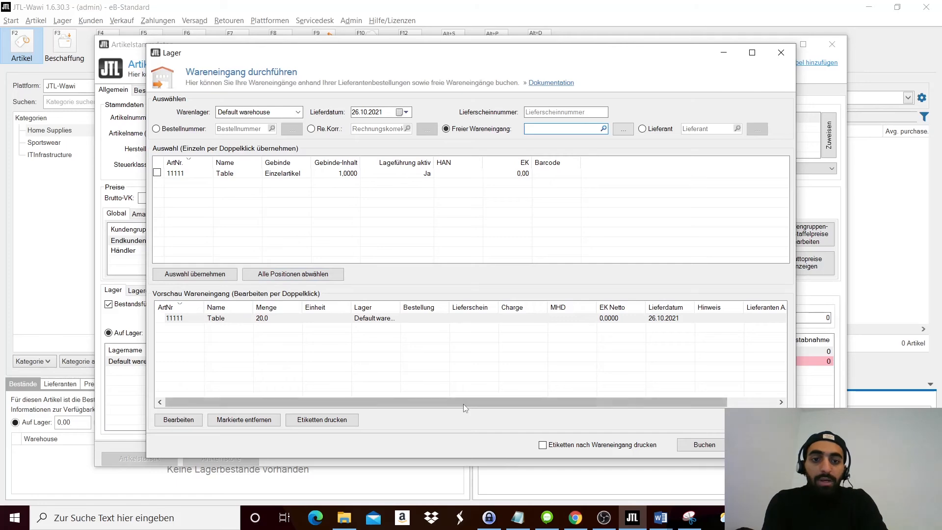
{"action": "left_click", "coordinate": [712, 444]}
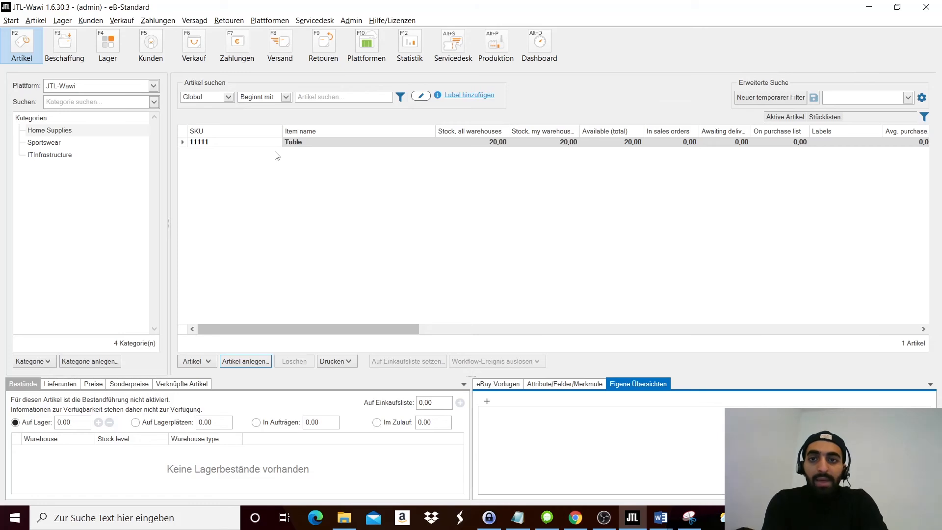
{"action": "left_click", "coordinate": [247, 145]}
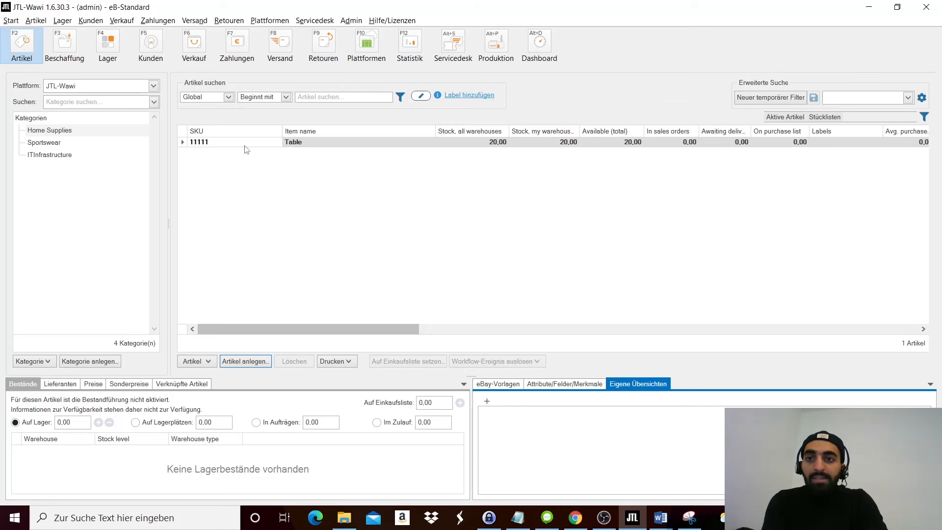